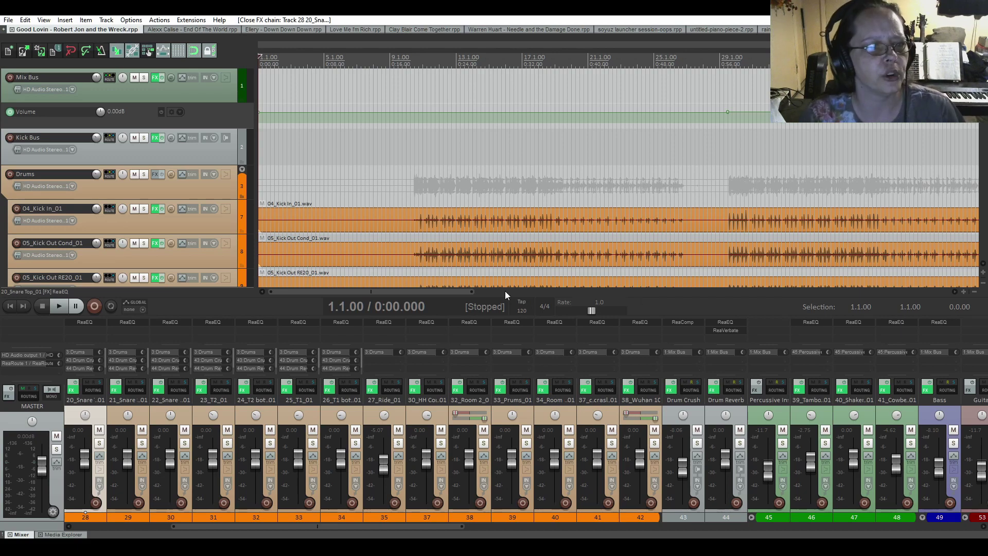
Step: Inspect the ReaEQ curve on the Kick Bus track, then close its effects window
left_click(202, 157)
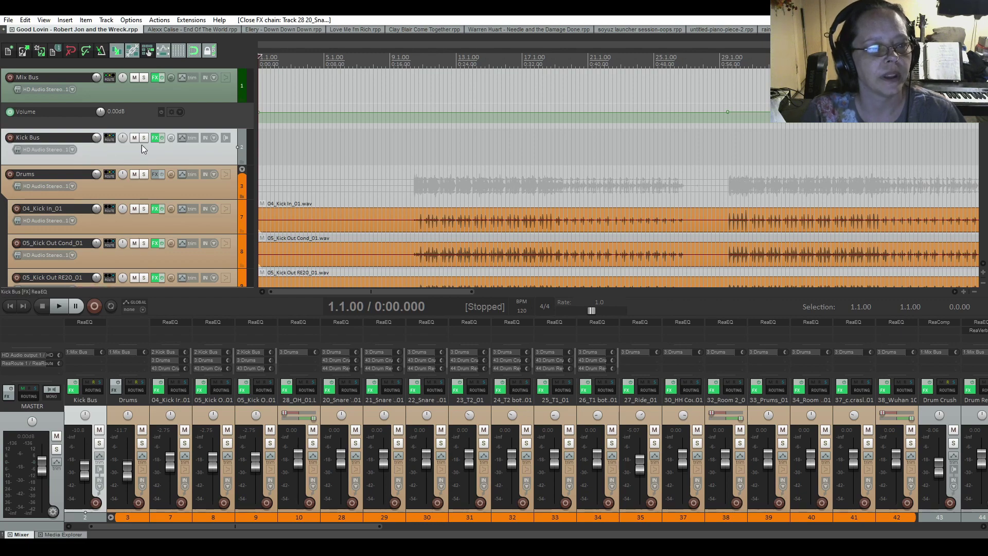
left_click(155, 137)
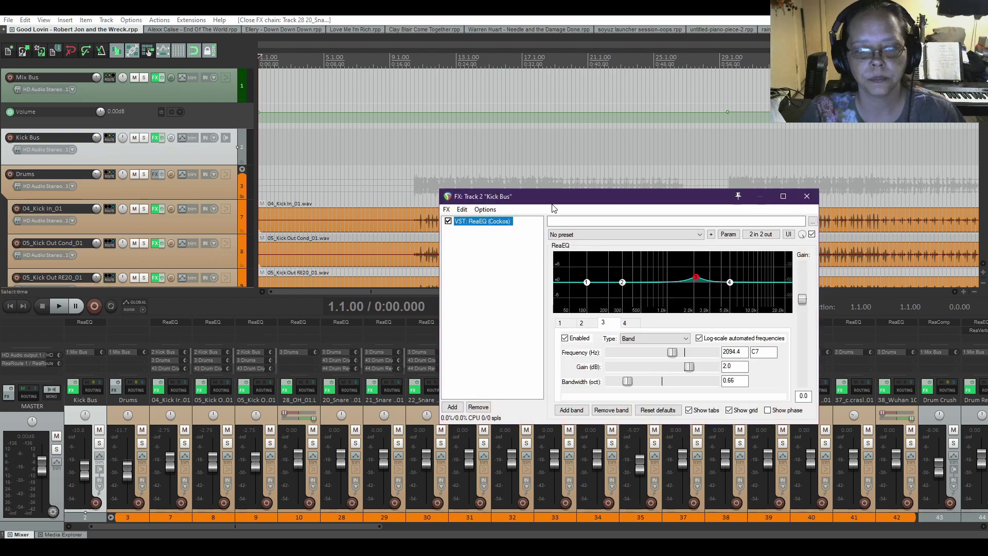
left_click_drag(554, 198, 465, 172)
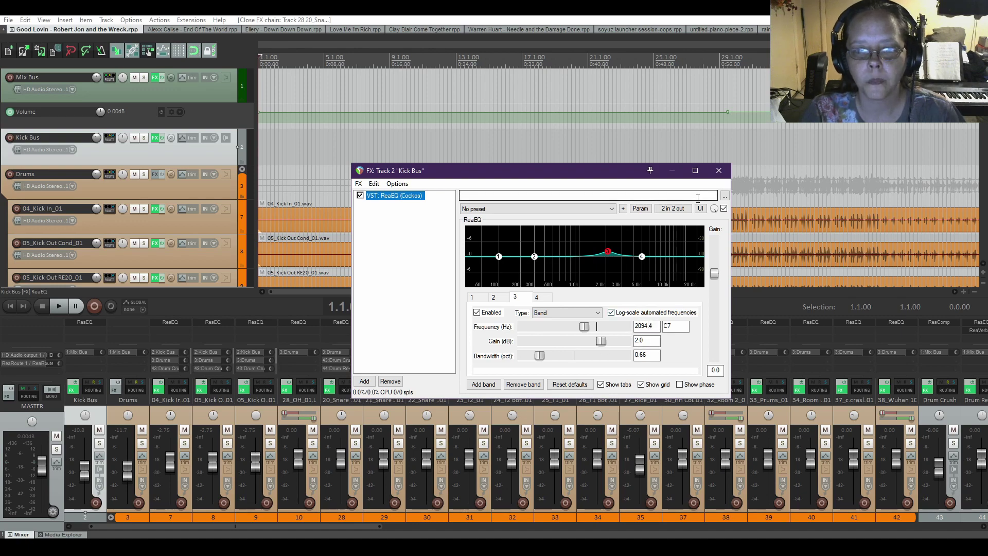
left_click(719, 170)
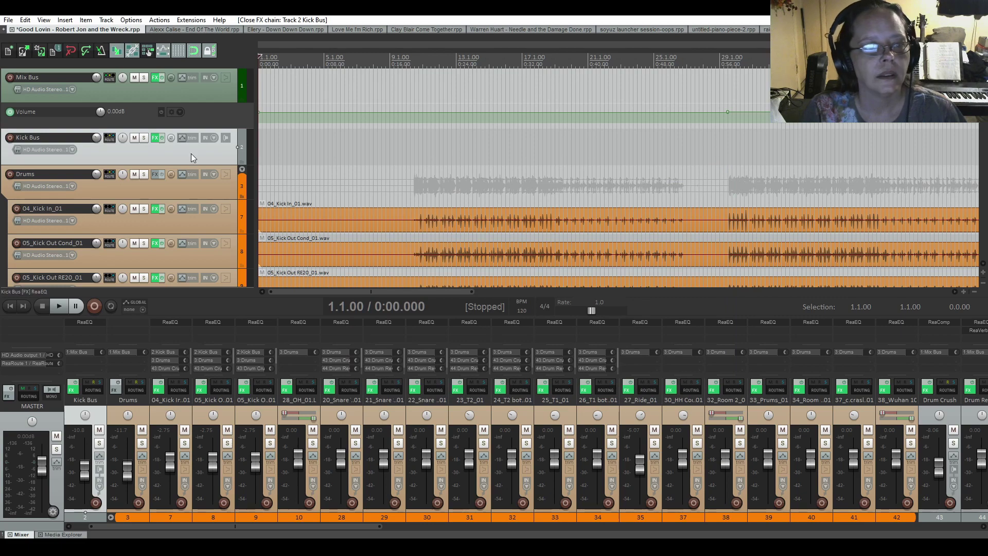
Step: Inspect the ReaEQ curve on the 20_Snare Top_01 track, including the high shelf band, then close its effects window
scroll(161, 141, "down", 2)
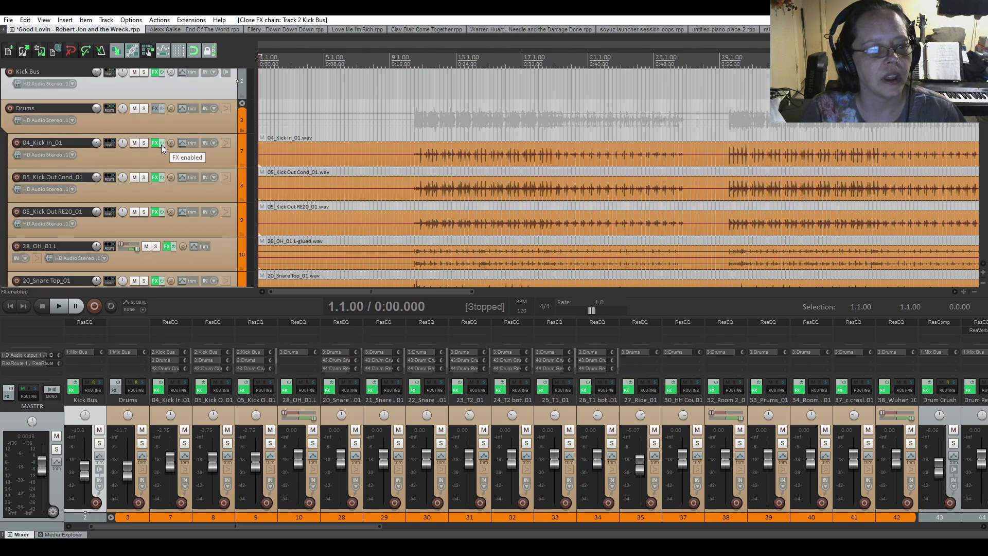
scroll(161, 146, "down", 2)
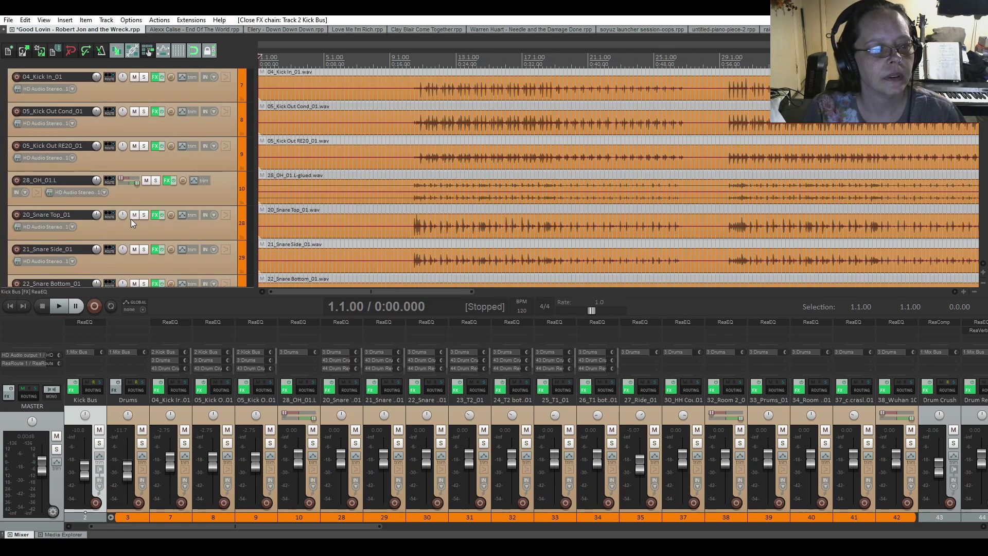
left_click(153, 215)
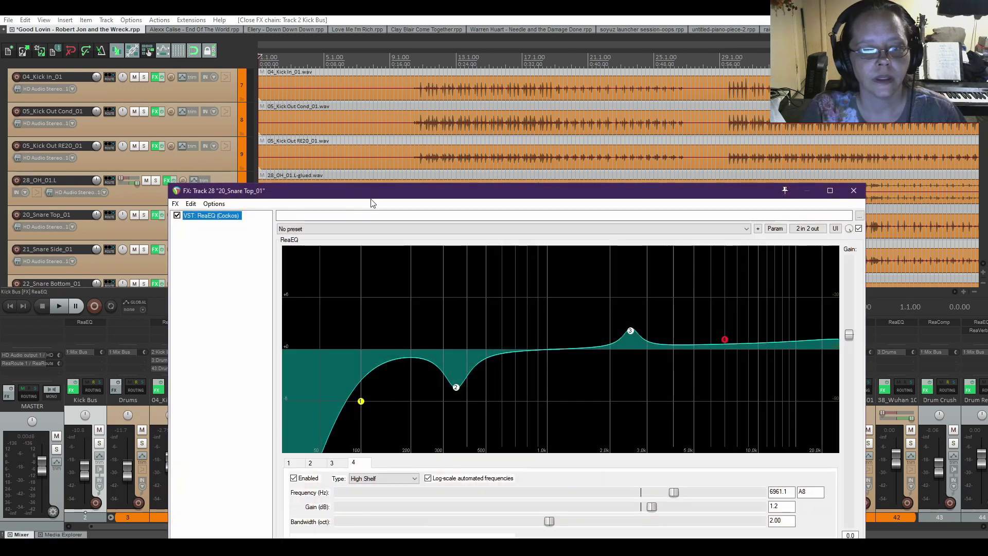
left_click_drag(404, 195, 338, 114)
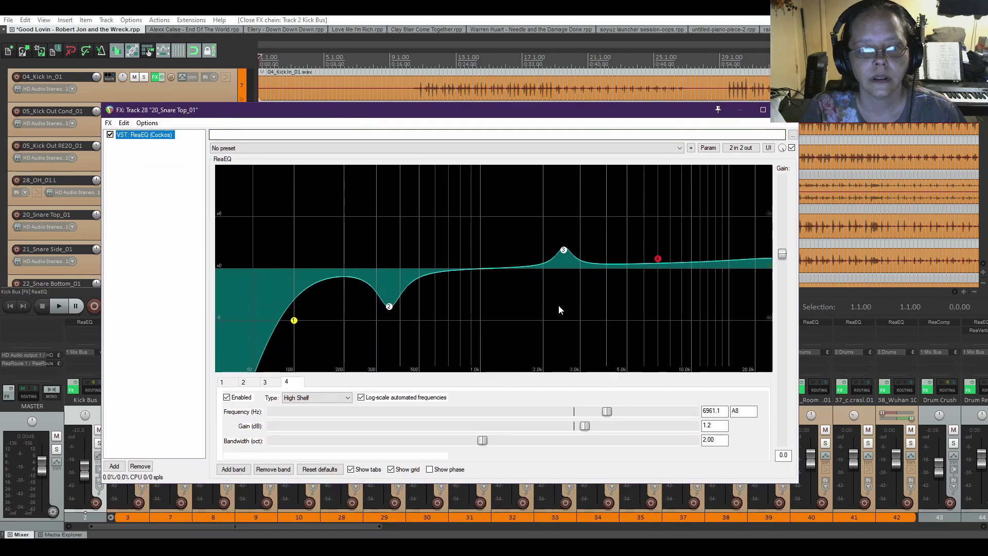
mouse_move(658, 263)
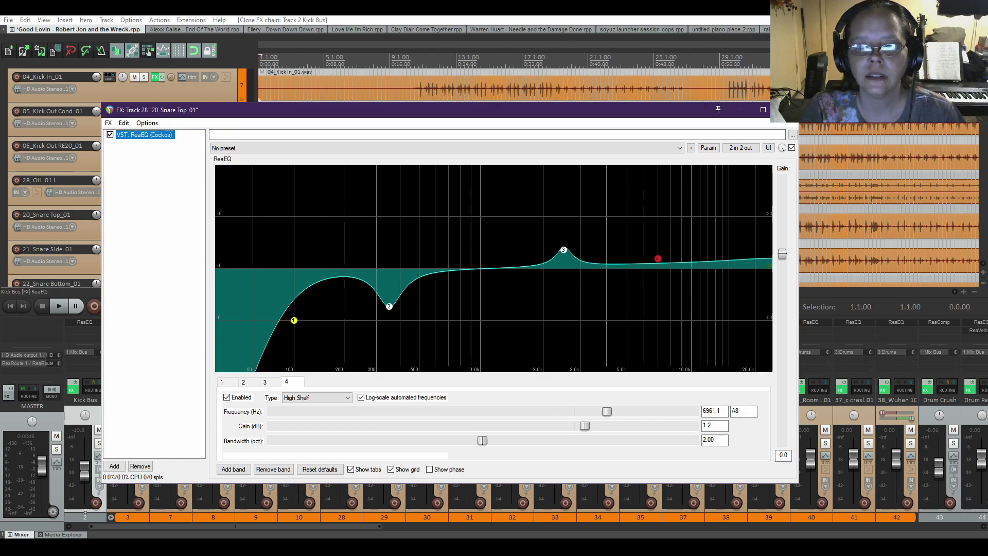
left_click(786, 109)
Step: Inspect the ReaEQ high-pass and low-pass filtering on the 39_Tambourine_01 track, then close its effects window
scroll(75, 166, "down", 2)
scroll(75, 166, "down", 10)
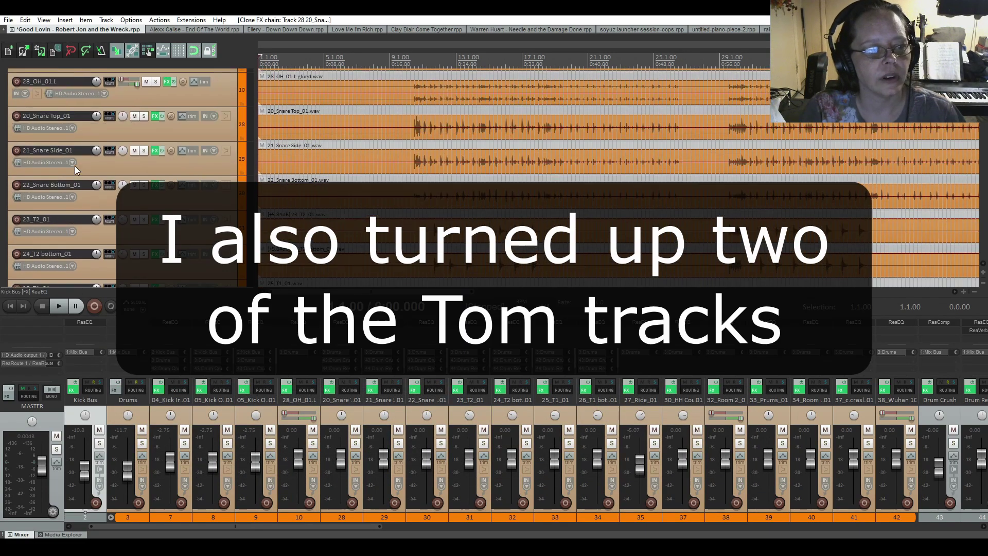
scroll(75, 166, "down", 6)
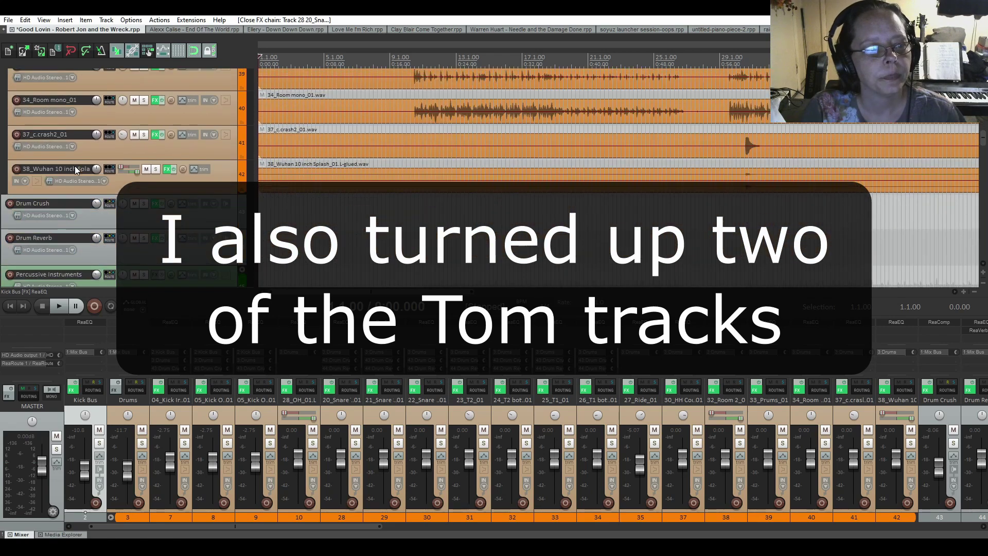
scroll(75, 166, "down", 1)
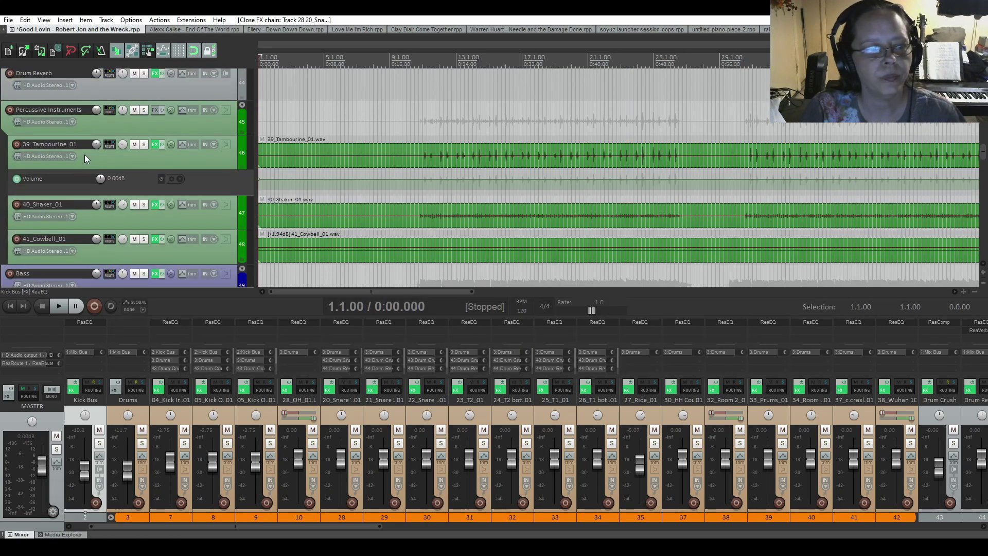
left_click(154, 144)
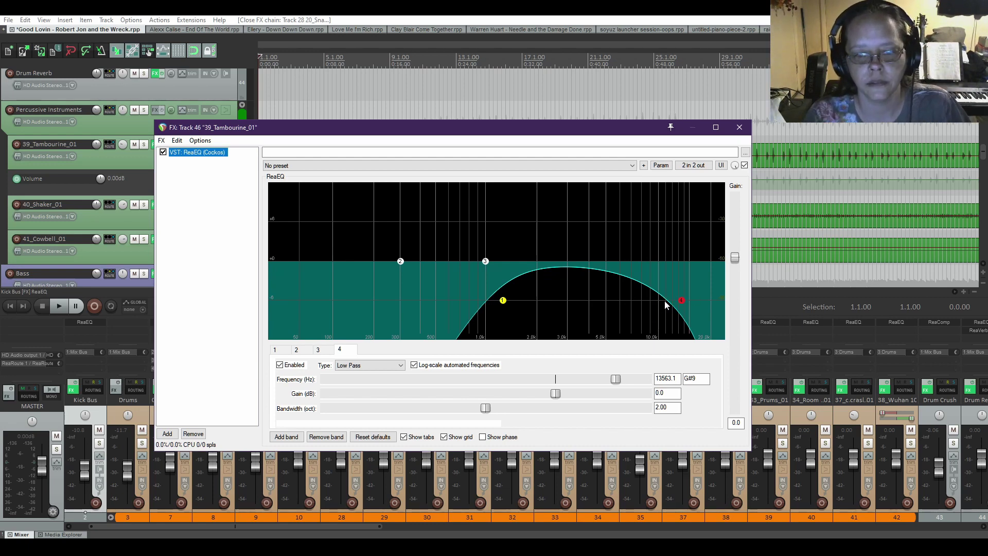
left_click(740, 128)
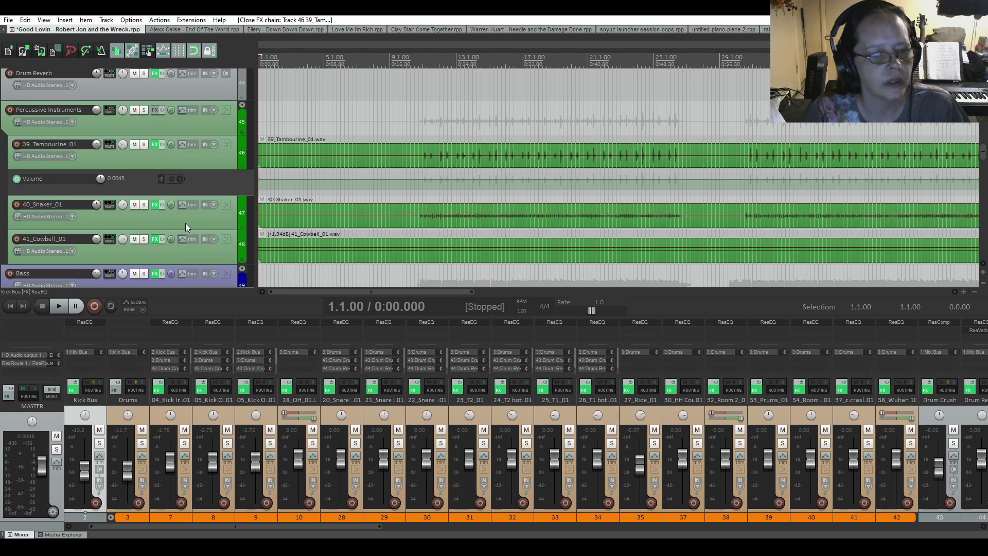
Step: Select the 39_Tambourine_01 track and check its fader level in the mixer
left_click(226, 163)
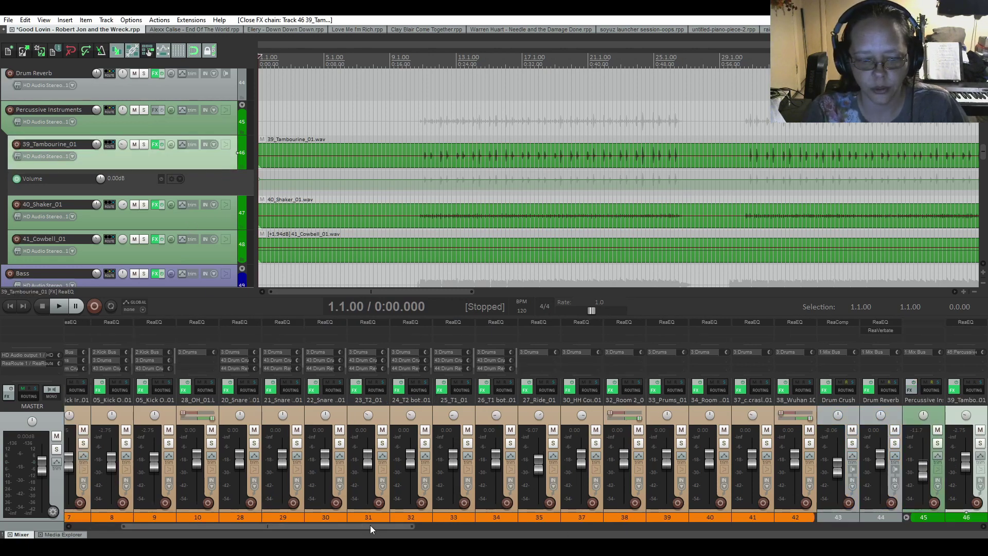
left_click_drag(360, 526, 520, 525)
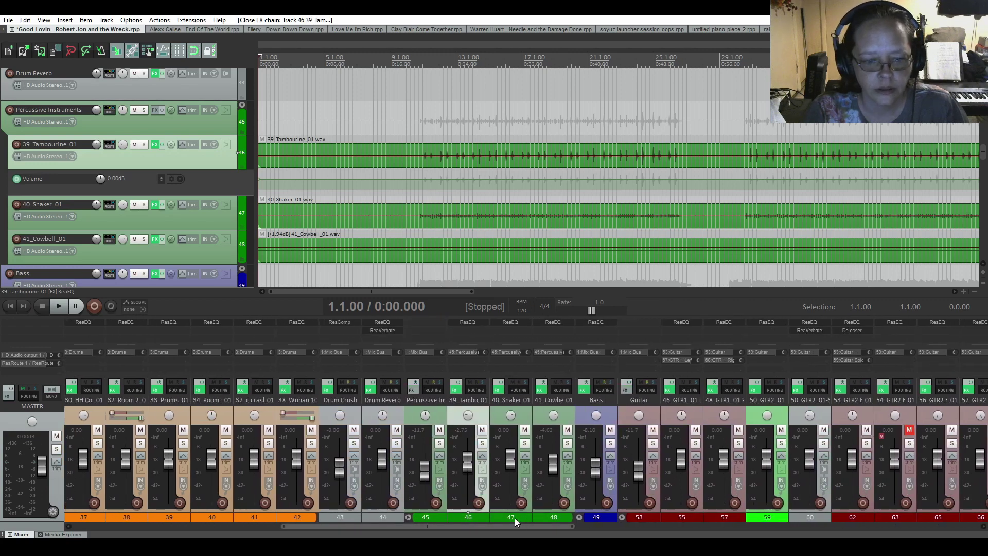
mouse_move(468, 461)
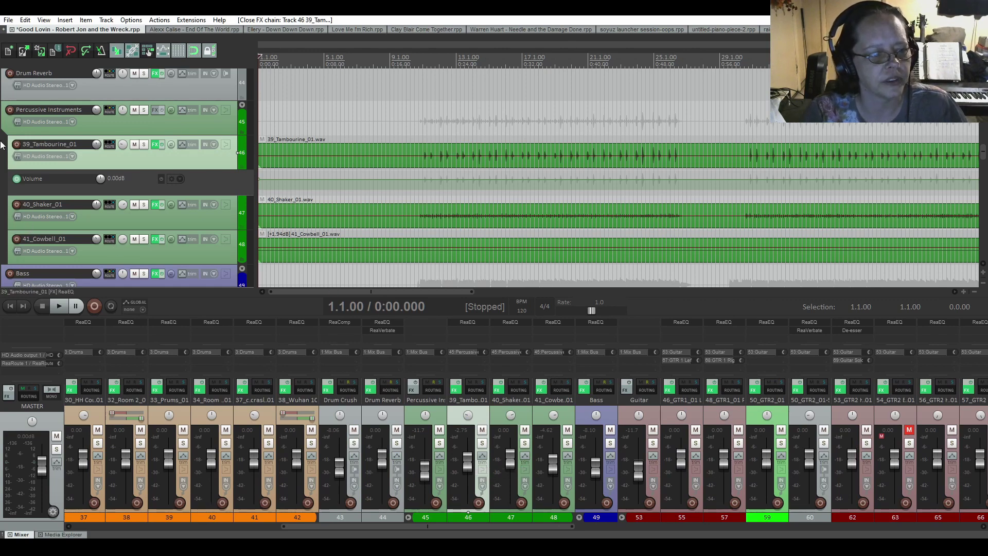
Step: Examine the pan automation on the left and right GTR1 tracks and the envelope list of 48_GTR1_01 Right
scroll(1, 146, "down", 10)
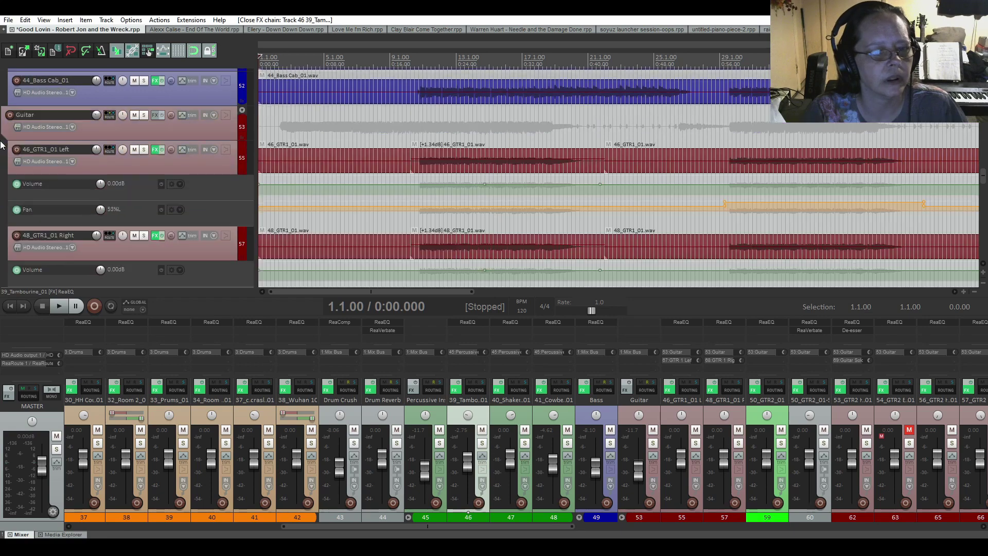
scroll(2, 149, "down", 2)
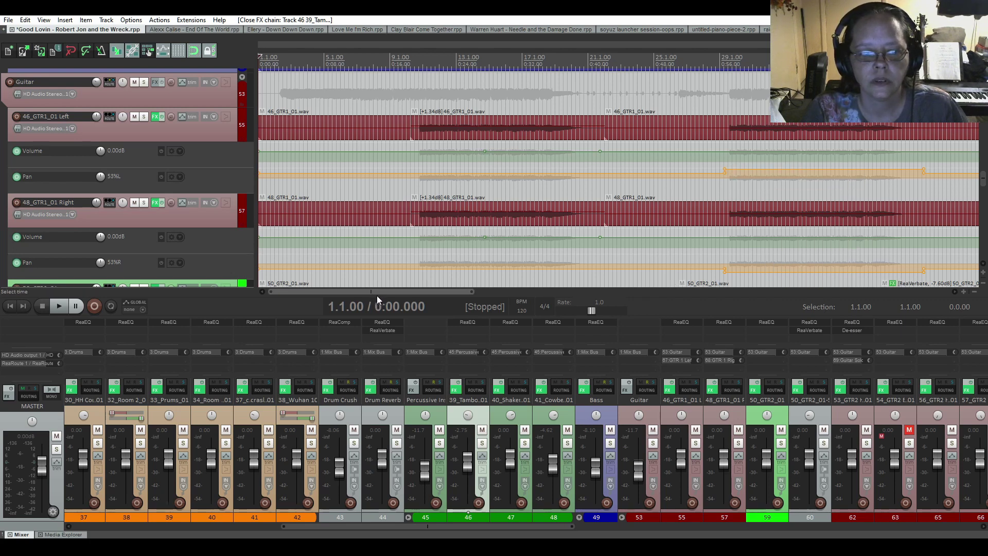
left_click_drag(378, 292, 468, 295)
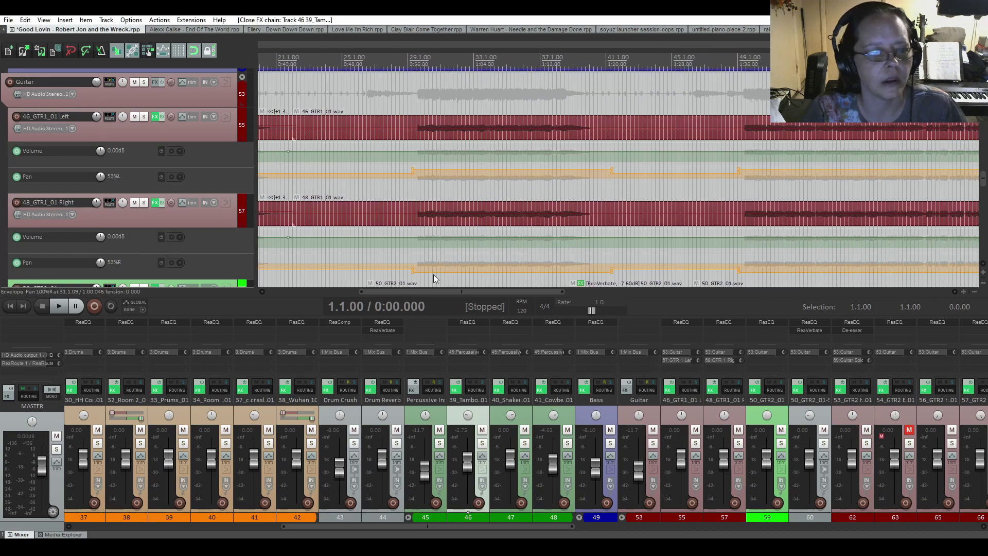
left_click(188, 203)
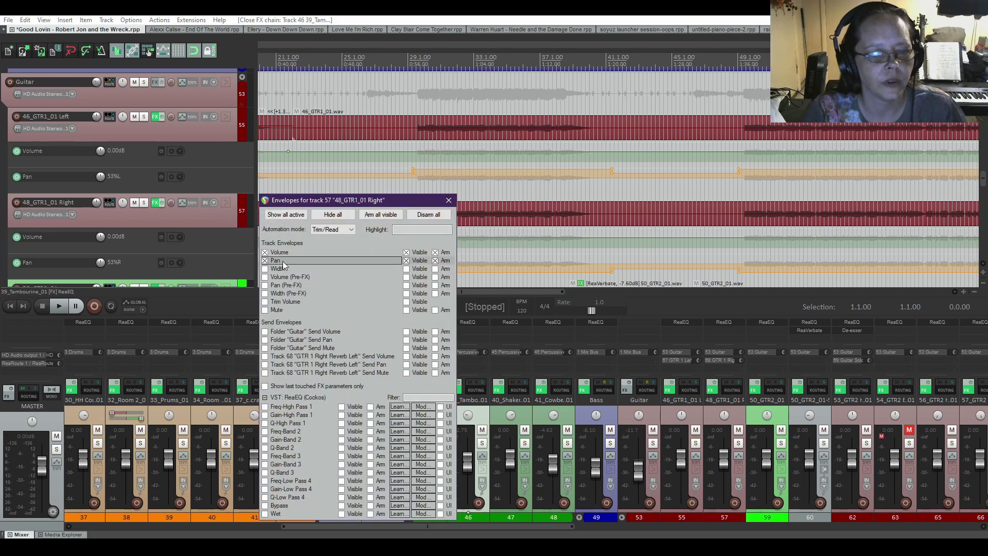
left_click(448, 201)
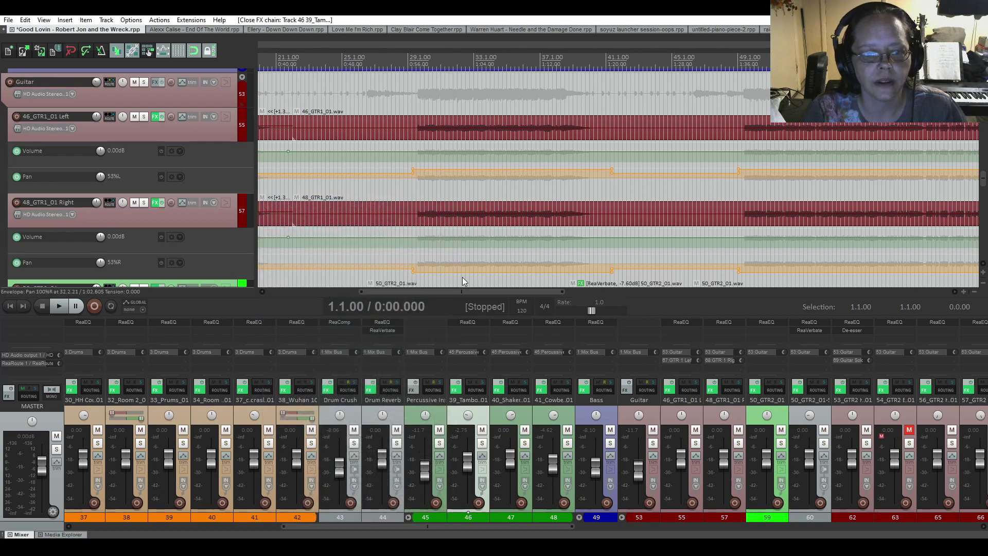
Step: Examine the 50_GTR2_01 track's clips and pan automation across the song, along with the separate 50_GTR2_01-Section track
scroll(119, 157, "down", 5)
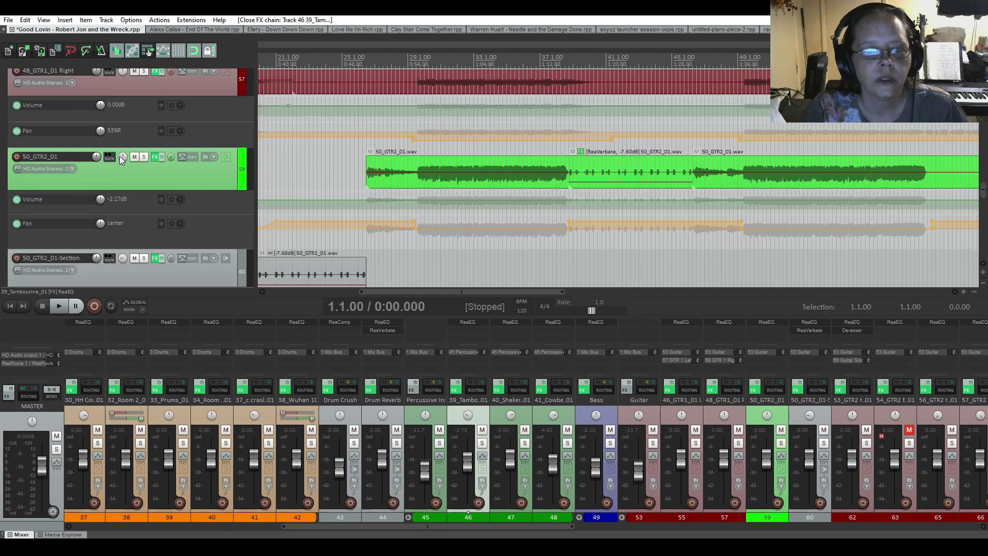
scroll(122, 159, "down", 1)
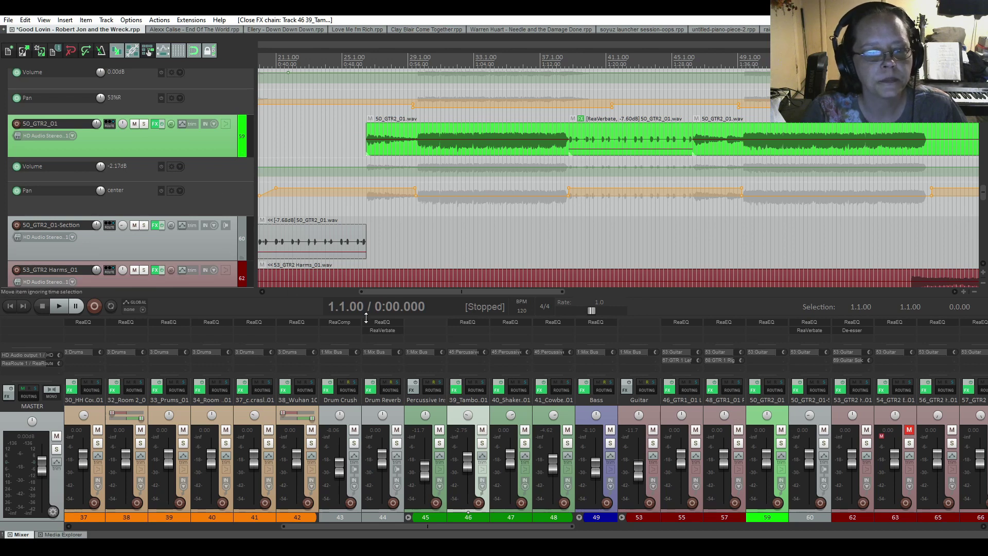
left_click_drag(407, 292, 314, 291)
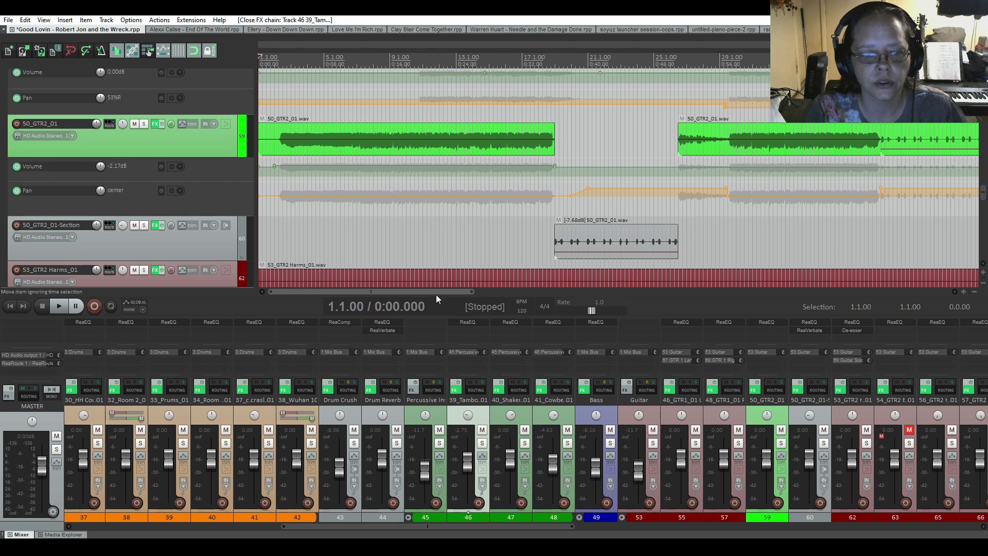
left_click_drag(433, 295, 545, 295)
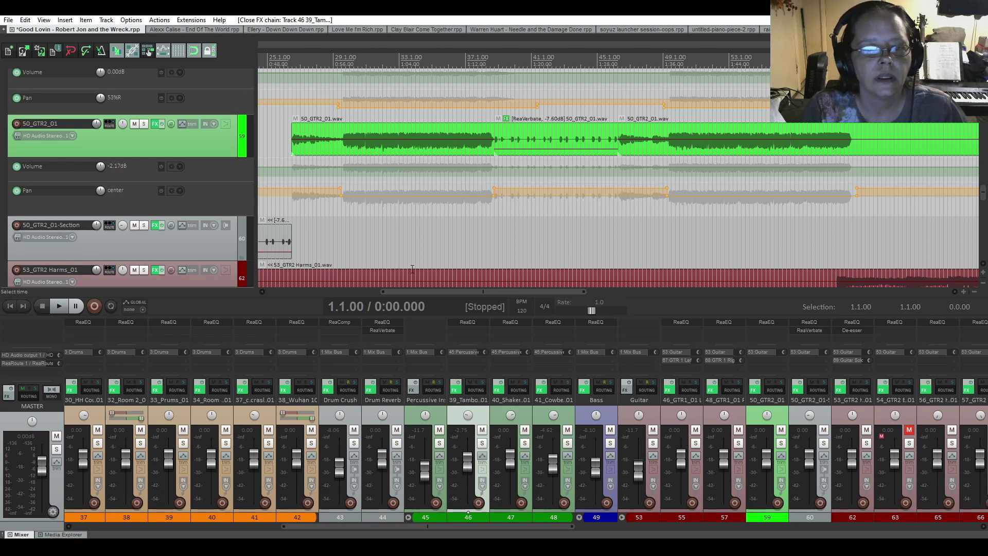
left_click_drag(549, 292, 777, 306)
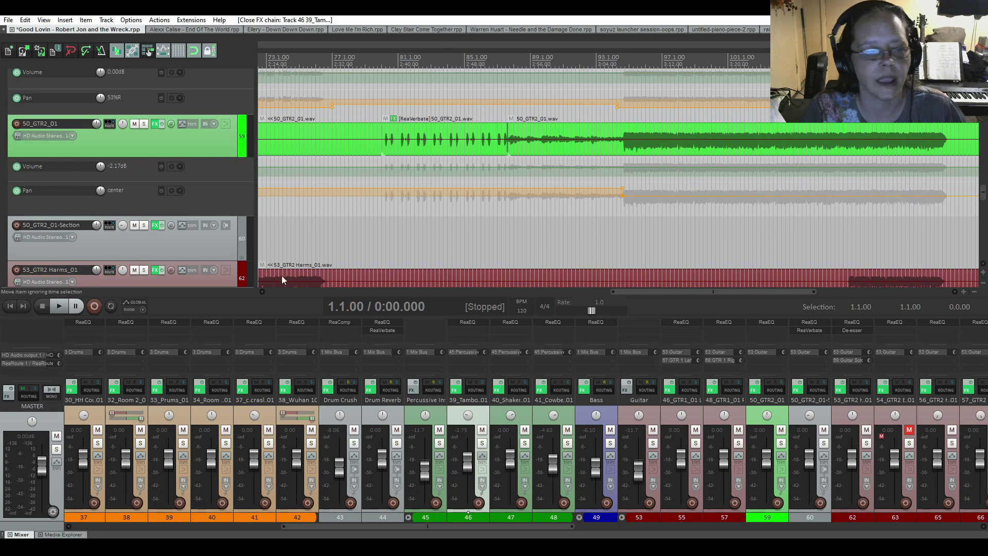
left_click_drag(643, 292, 328, 288)
scroll(205, 203, "down", 1)
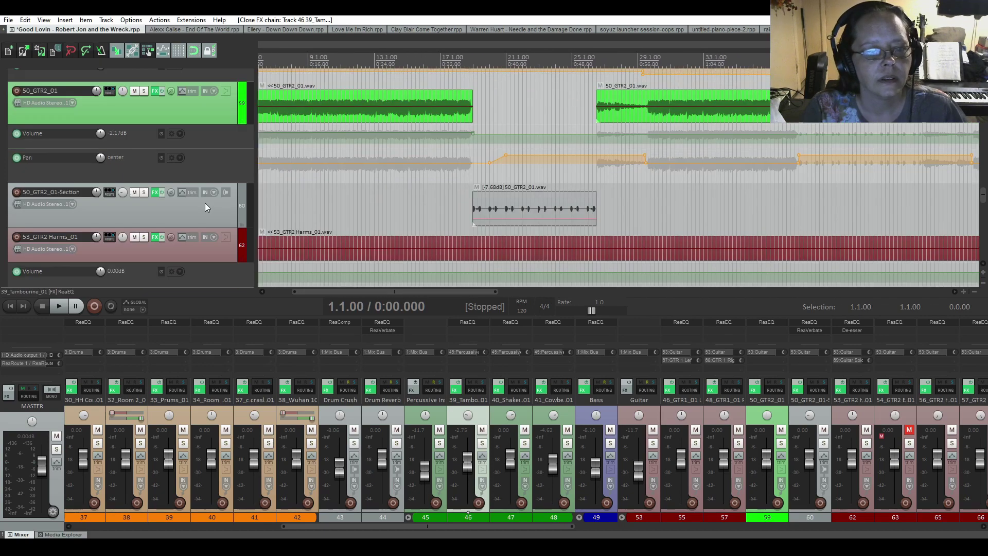
Step: Review the guitar harmony and reverb tracks, then select the 60_Keys 1_01.L track to check its mixer channel
scroll(204, 207, "down", 4)
scroll(187, 201, "down", 5)
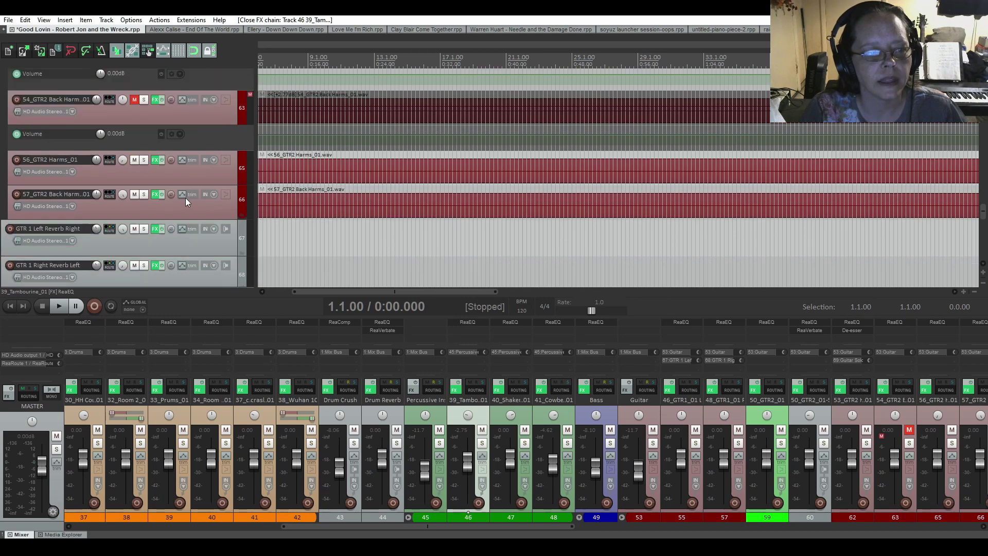
scroll(186, 201, "down", 3)
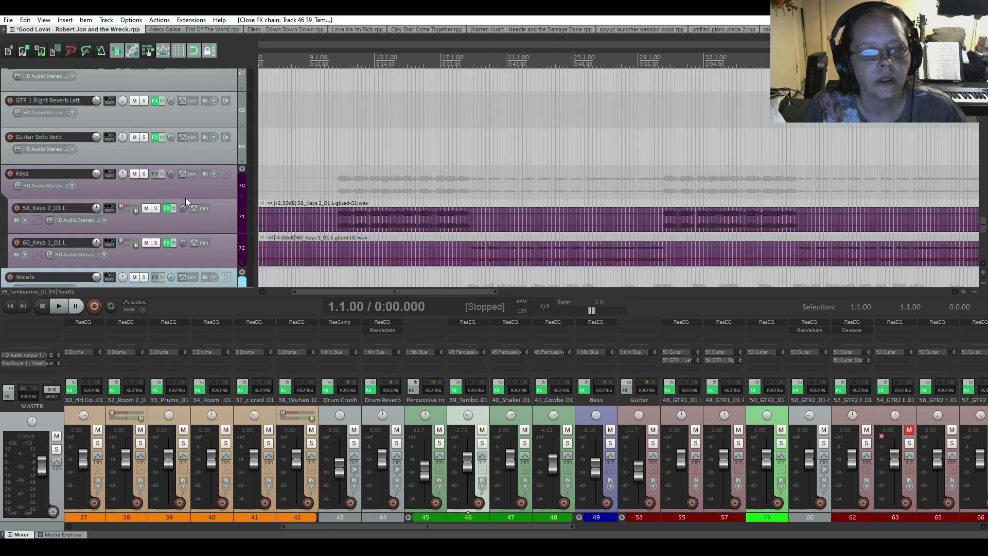
left_click(192, 227)
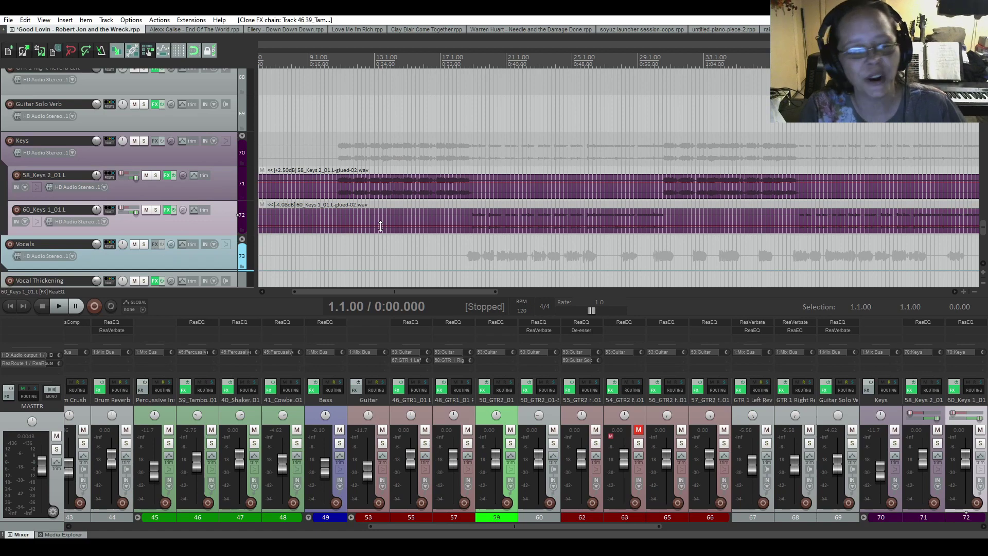
Step: Look over the vocal effect tracks, then return to the Mix Bus and Kick Bus tracks
scroll(167, 173, "down", 5)
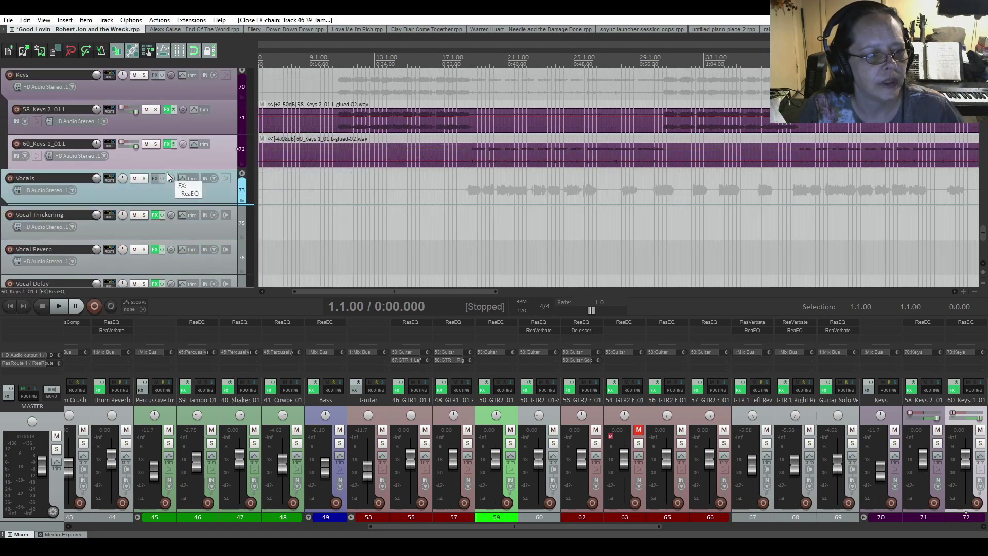
scroll(167, 177, "up", 5)
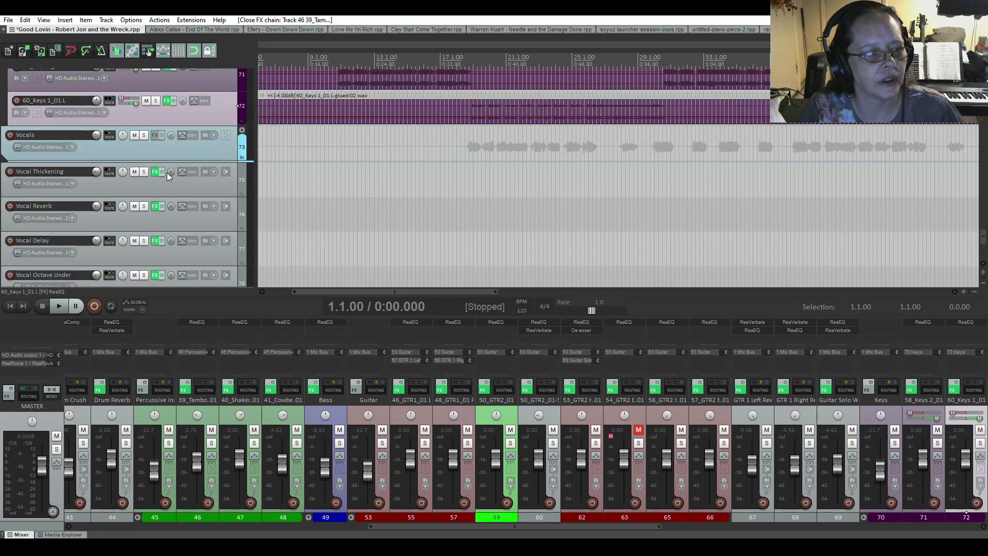
scroll(167, 178, "up", 10)
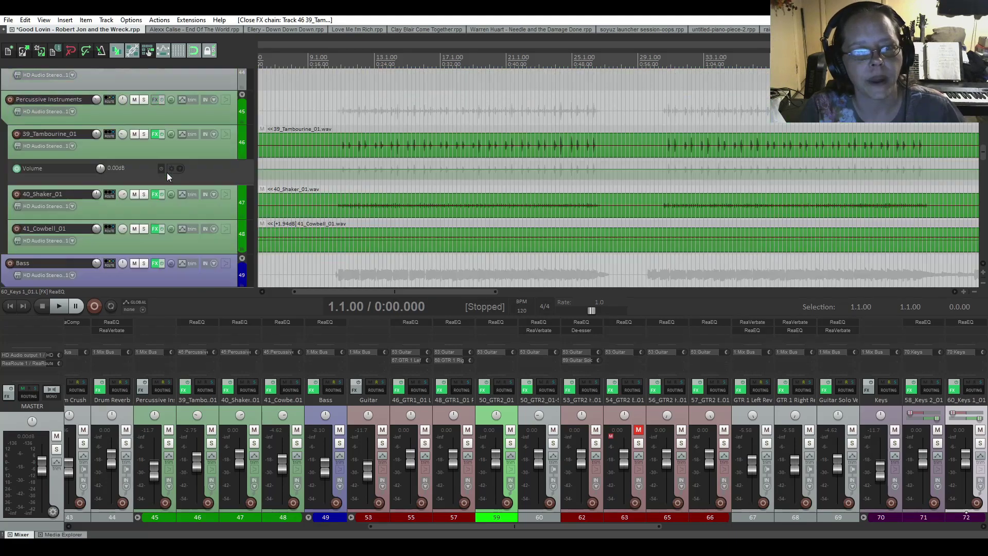
scroll(167, 175, "up", 12)
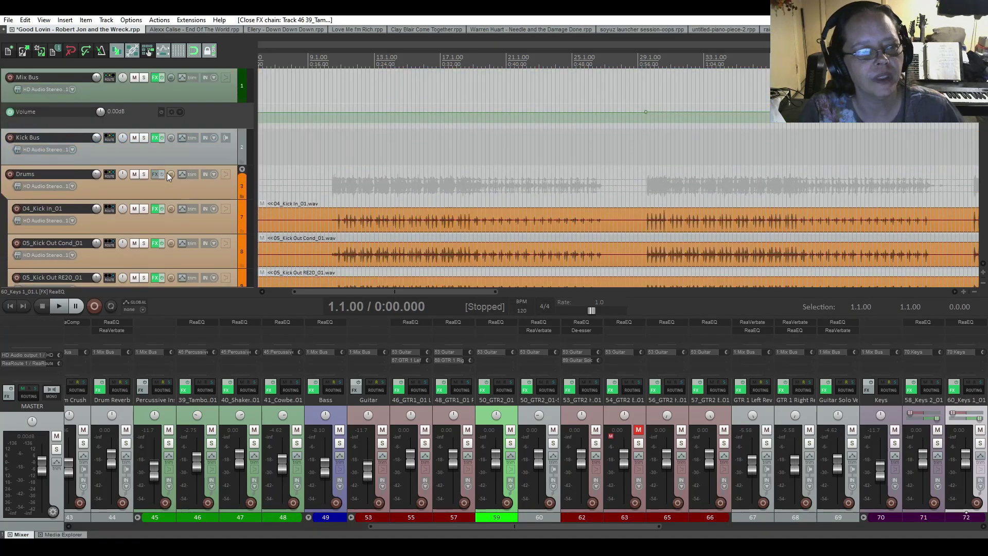
Step: Place the edit cursor at 2.1.00, just before the guitar enters in the first 50_GTR2_01 clip
left_click_drag(483, 292, 408, 293)
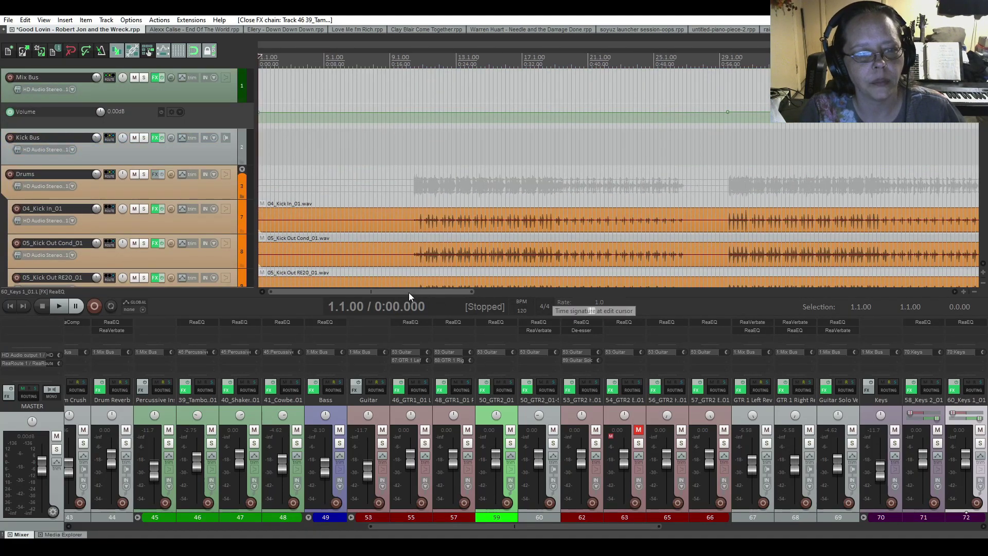
scroll(125, 167, "down", 10)
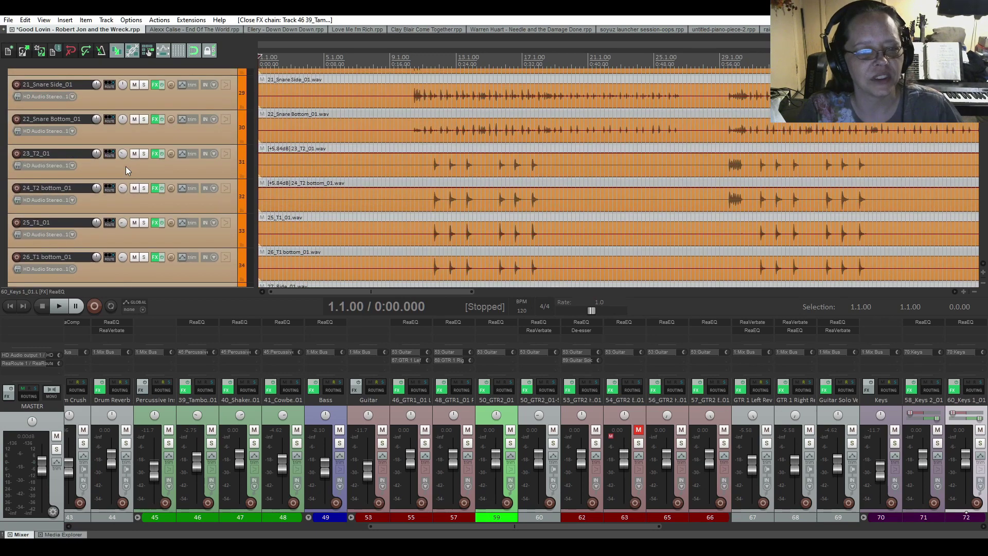
scroll(126, 166, "down", 8)
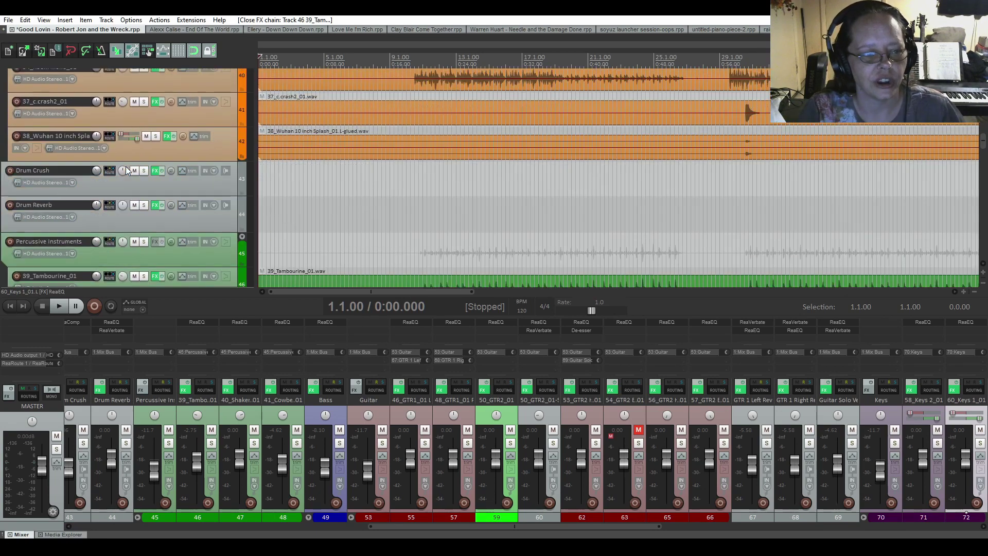
scroll(126, 166, "down", 3)
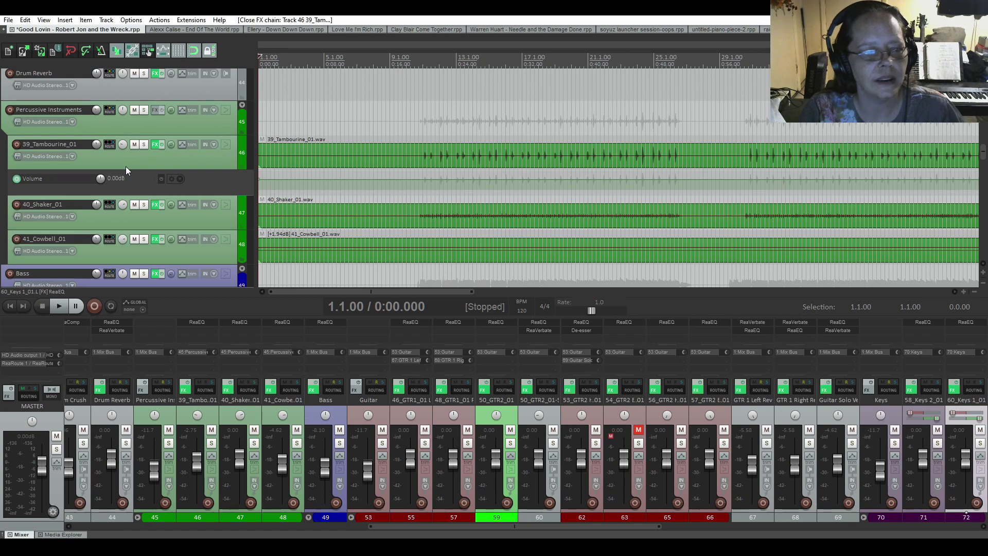
scroll(126, 166, "down", 3)
scroll(126, 166, "down", 10)
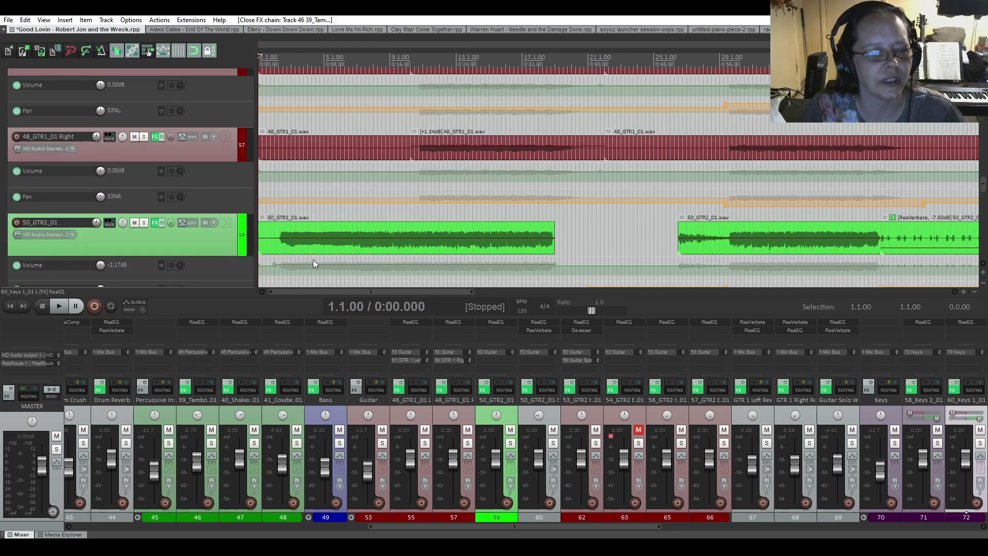
scroll(313, 259, "up", 3)
scroll(343, 294, "up", 1)
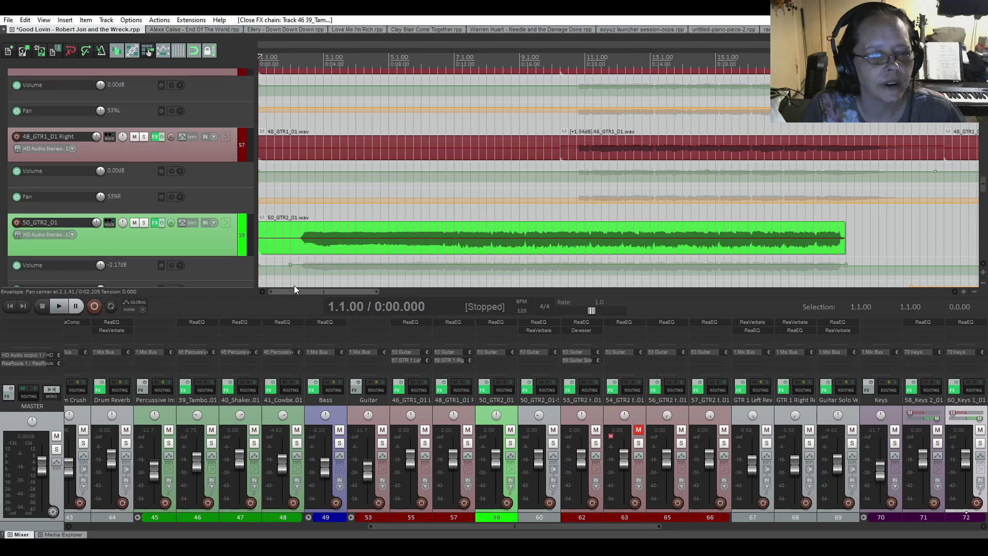
left_click(290, 210)
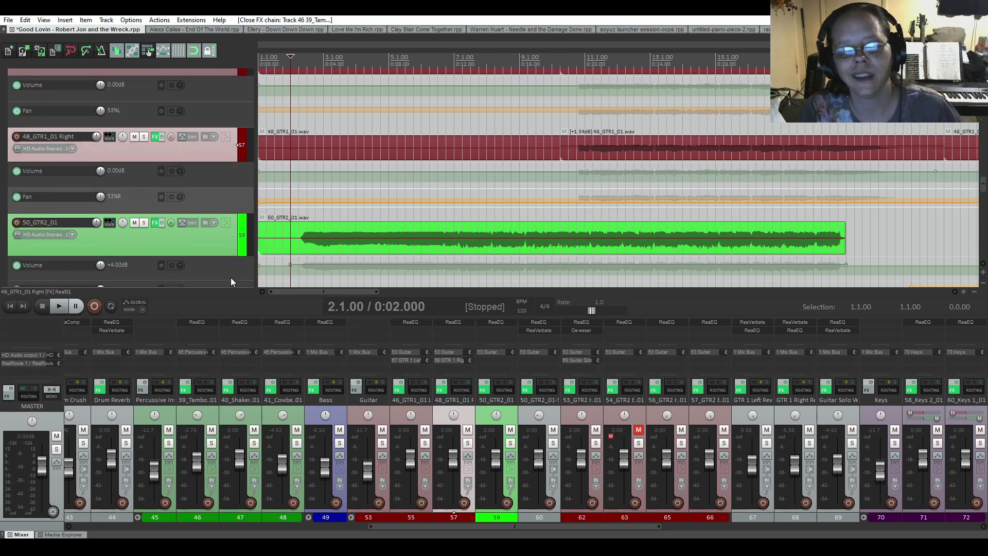
Step: Play the full mix from 2.1.00 through the end of the song with the whole arrangement in view, and stop playback
left_click(58, 306)
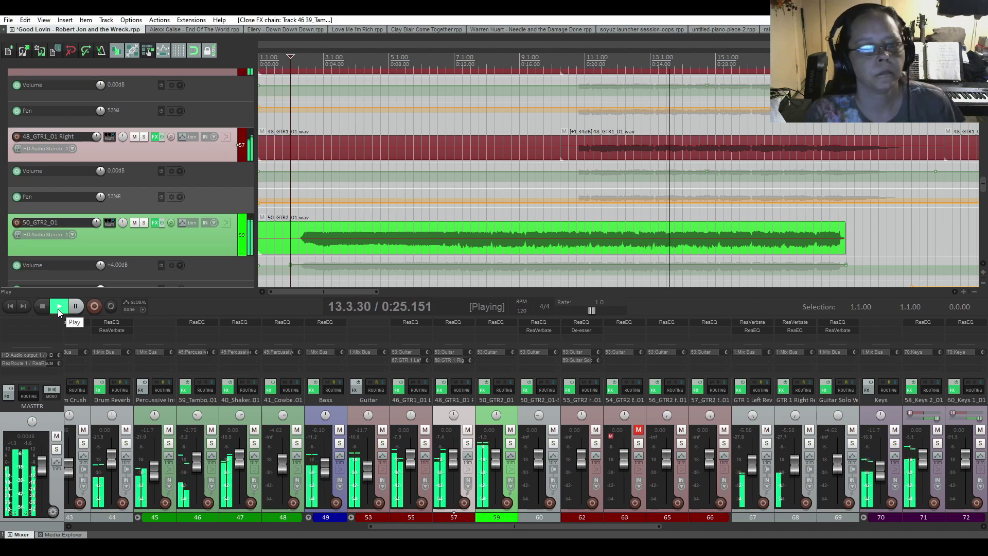
scroll(422, 122, "down", 2)
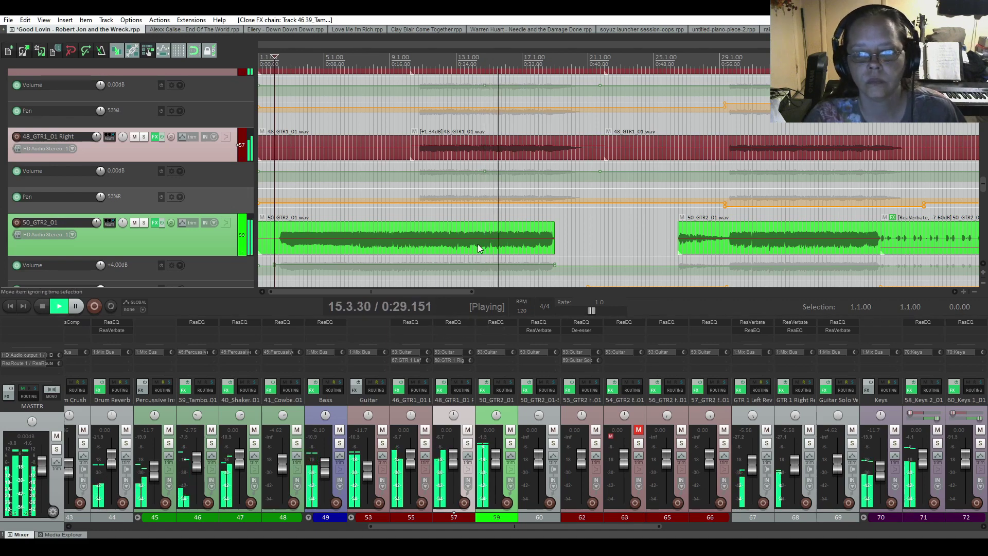
scroll(477, 249, "down", 1)
scroll(478, 244, "down", 1)
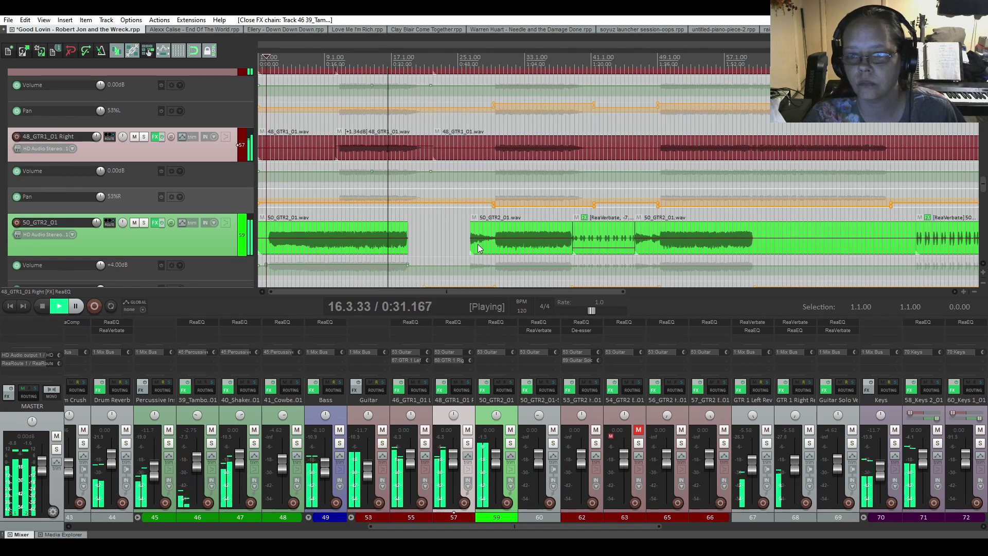
scroll(477, 244, "down", 1)
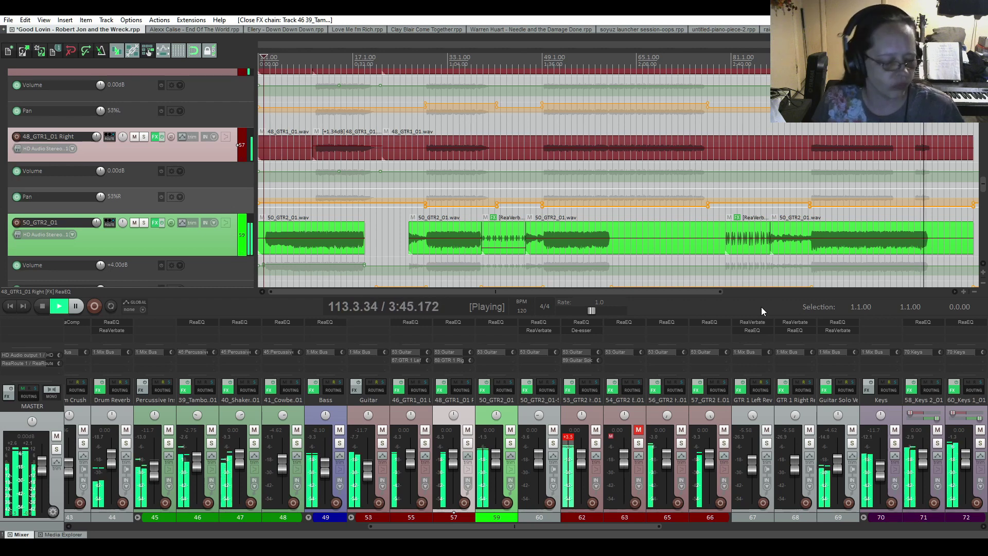
left_click(42, 306)
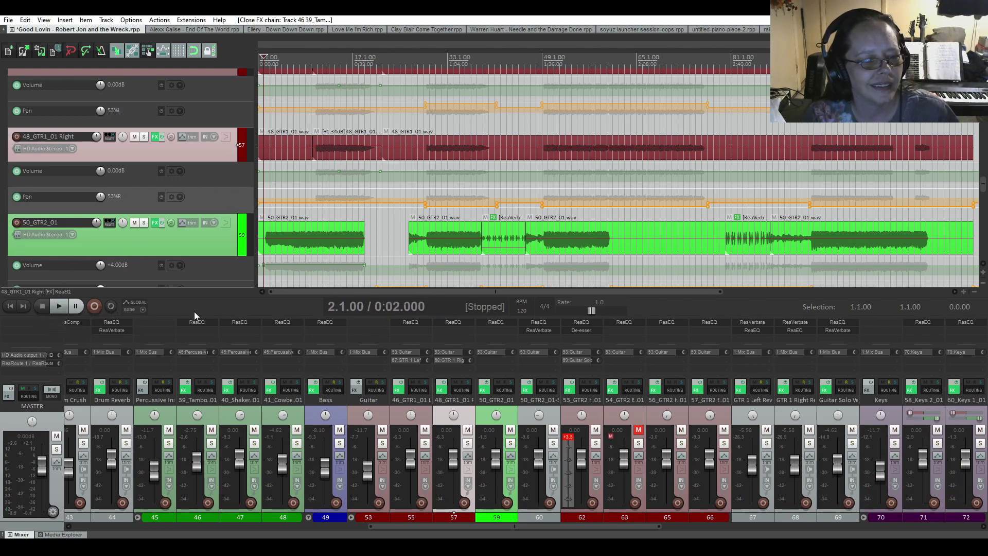